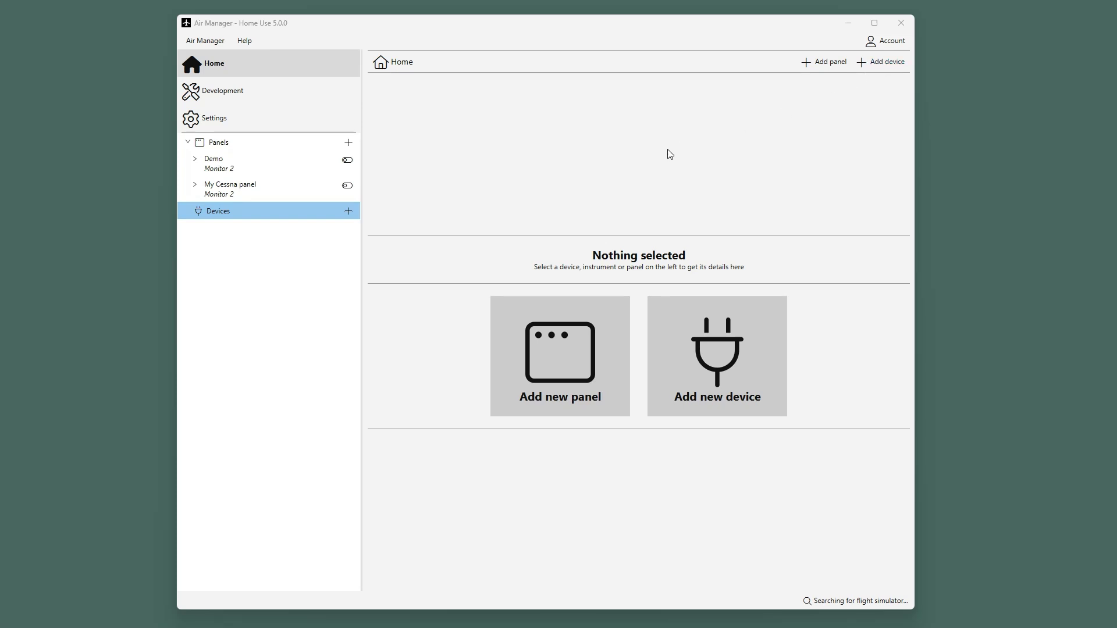
Step: Add a new Arduino device on COM7 (Arduino Mega 2560), set to flash as MEGA 2560 on channel A
{"action": "left_click", "coordinate": [349, 212]}
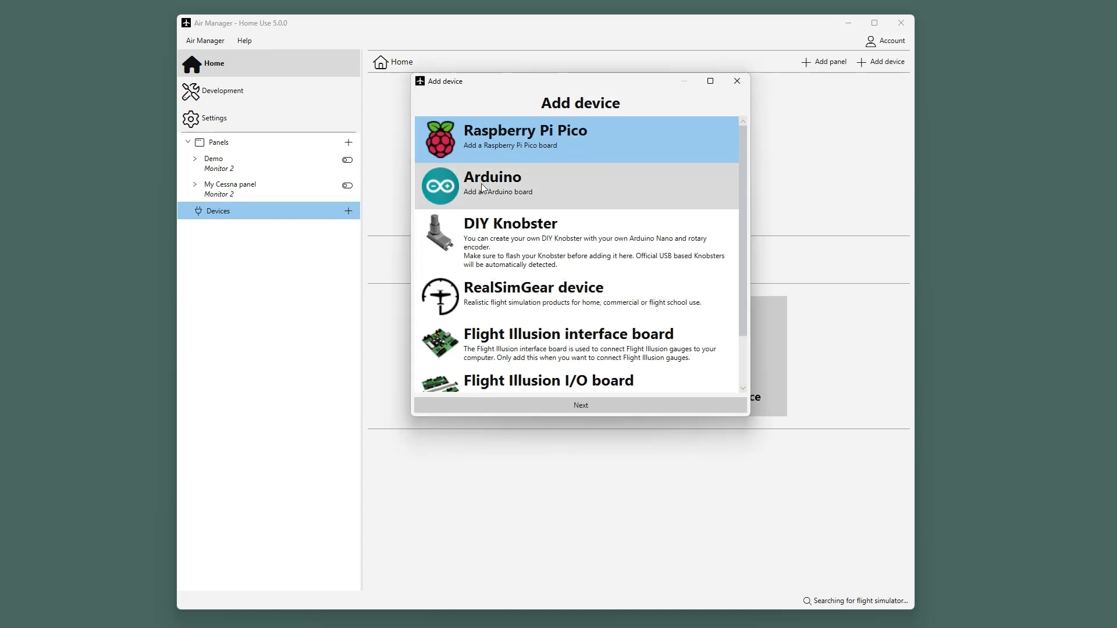
{"action": "left_click", "coordinate": [494, 181]}
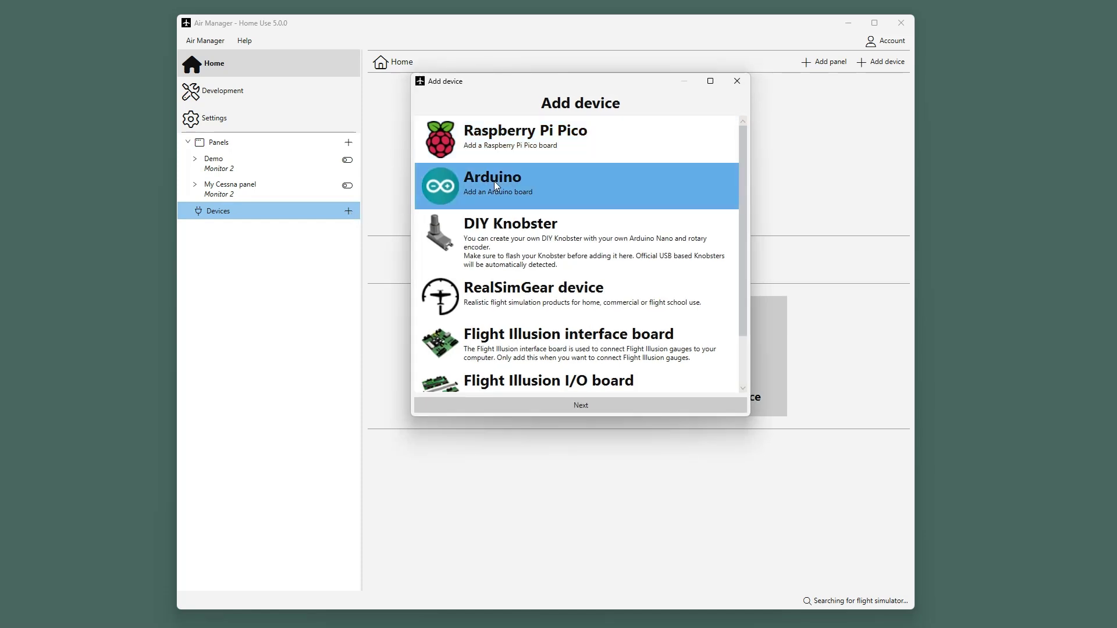
{"action": "left_click", "coordinate": [579, 405]}
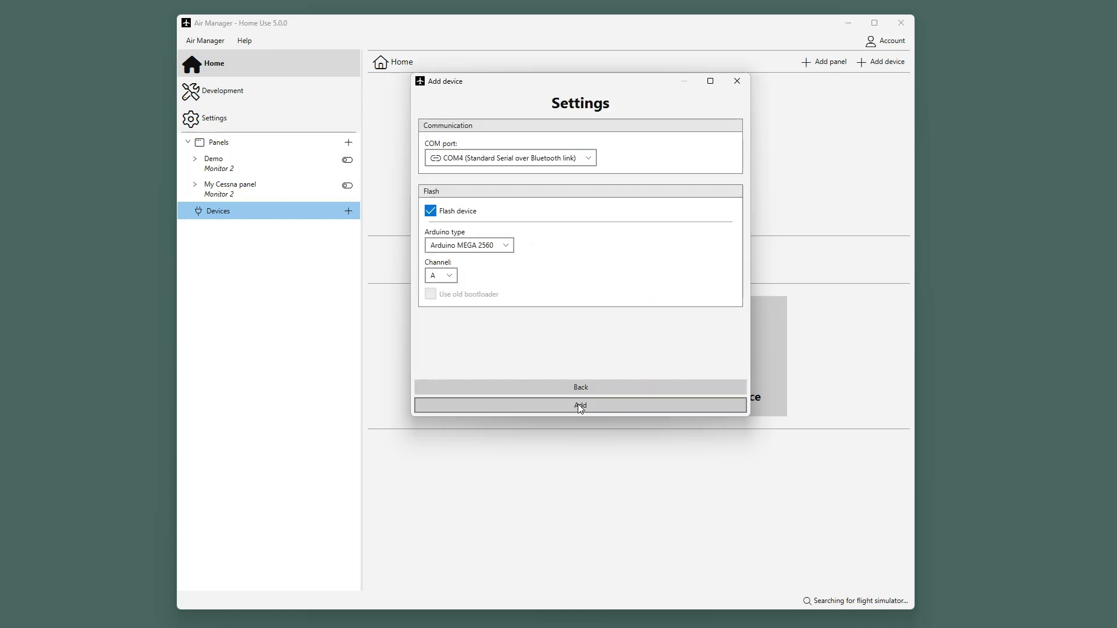
{"action": "left_click", "coordinate": [567, 162]}
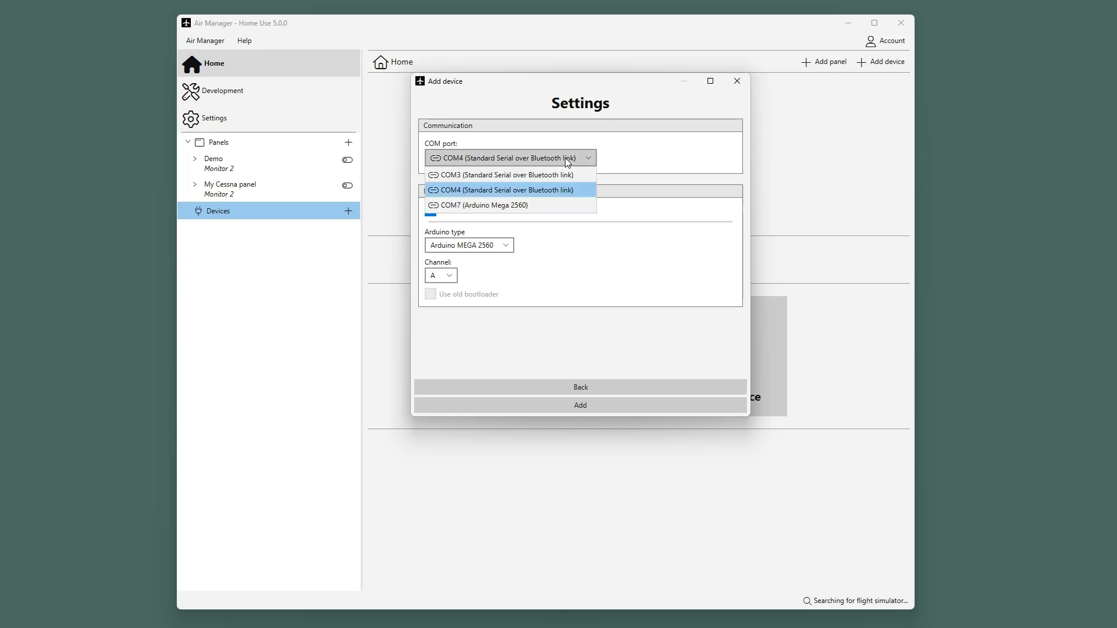
{"action": "left_click", "coordinate": [513, 206]}
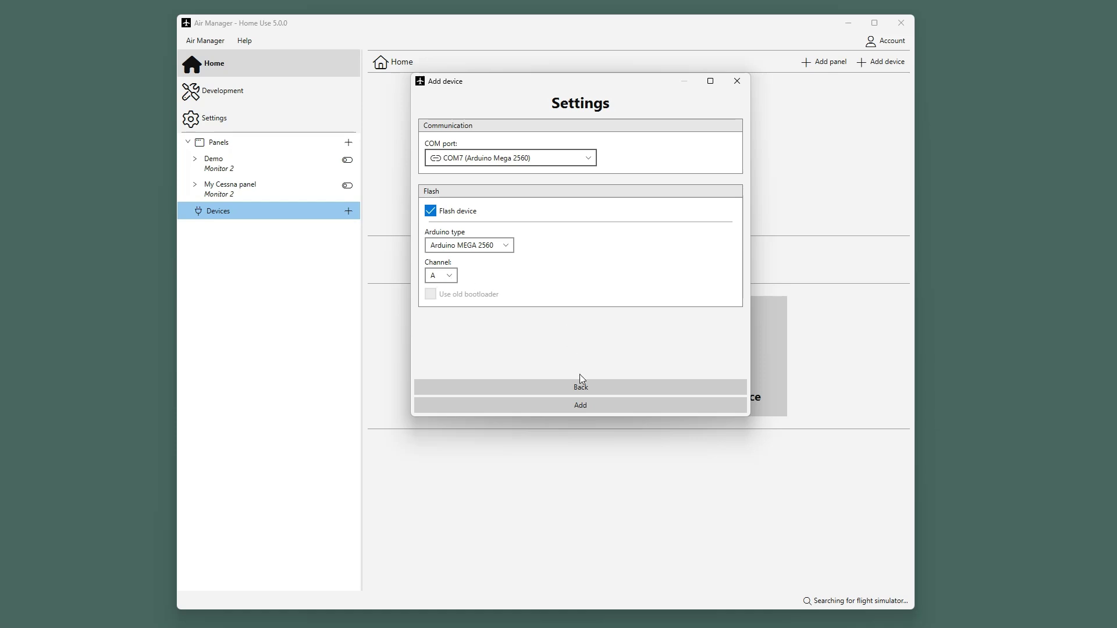
Step: Flash and add the Arduino MEGA 2560, then confirm it shows Connected on COM7, channel A
{"action": "left_click", "coordinate": [583, 403]}
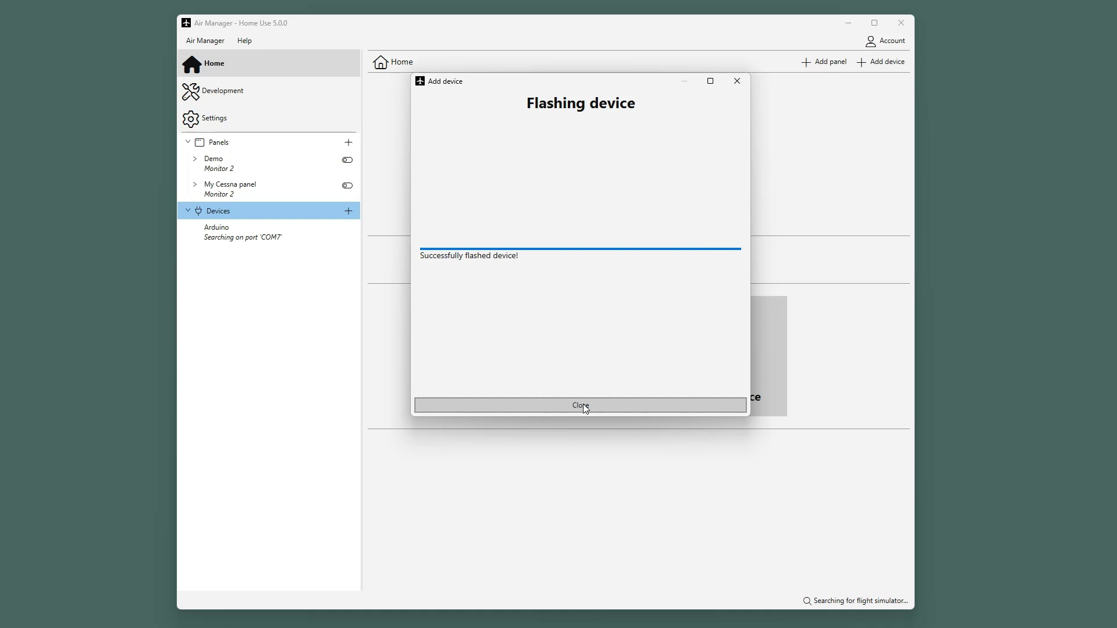
{"action": "left_click", "coordinate": [583, 404]}
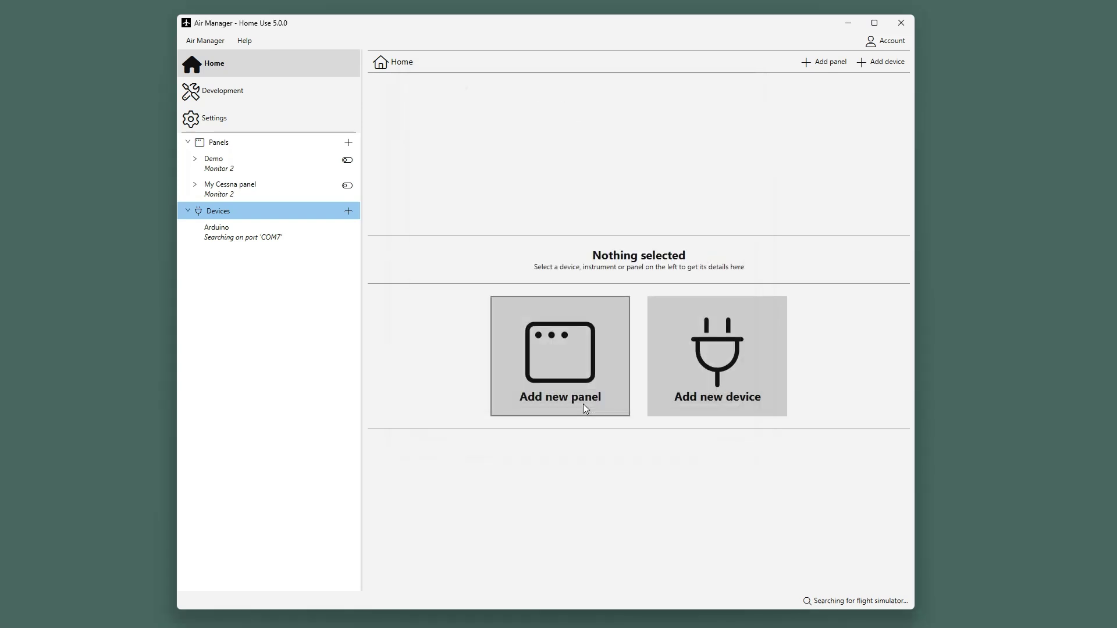
{"action": "left_click", "coordinate": [307, 240]}
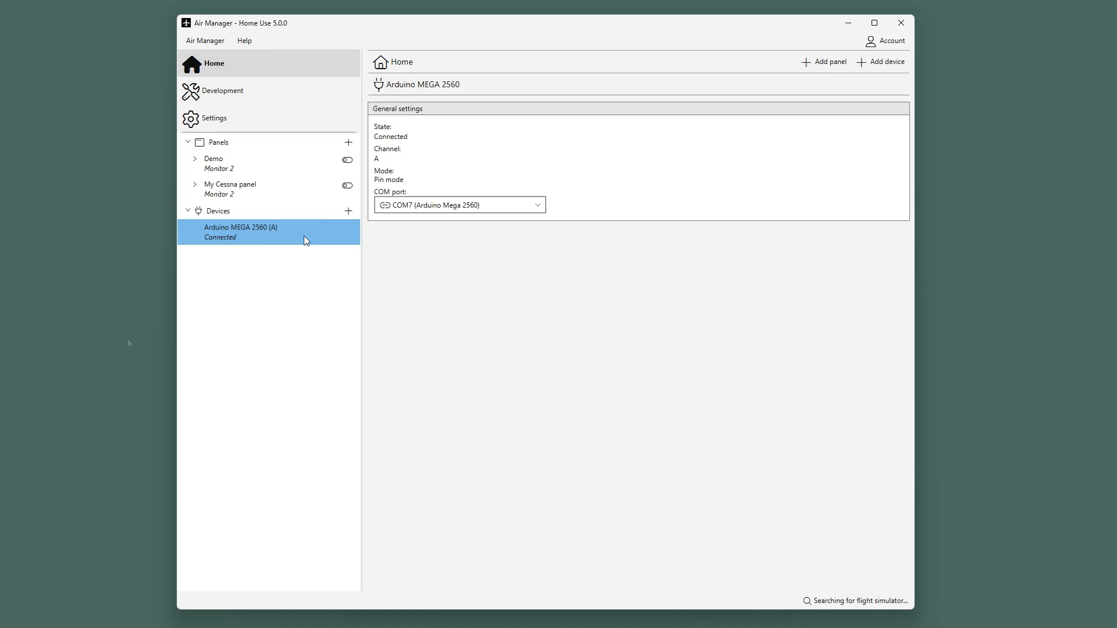
Step: Open the My Cessna panel and scroll to its empty Hardware section
{"action": "left_click", "coordinate": [256, 190]}
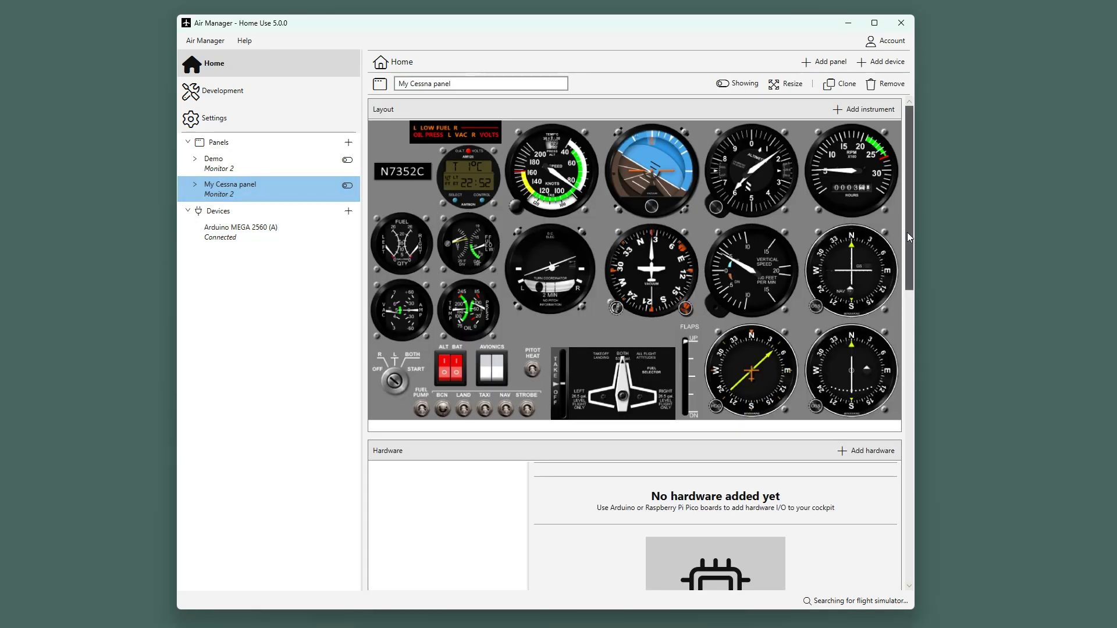
{"action": "left_click_drag", "start_coordinate": [907, 232], "coordinate": [909, 328]}
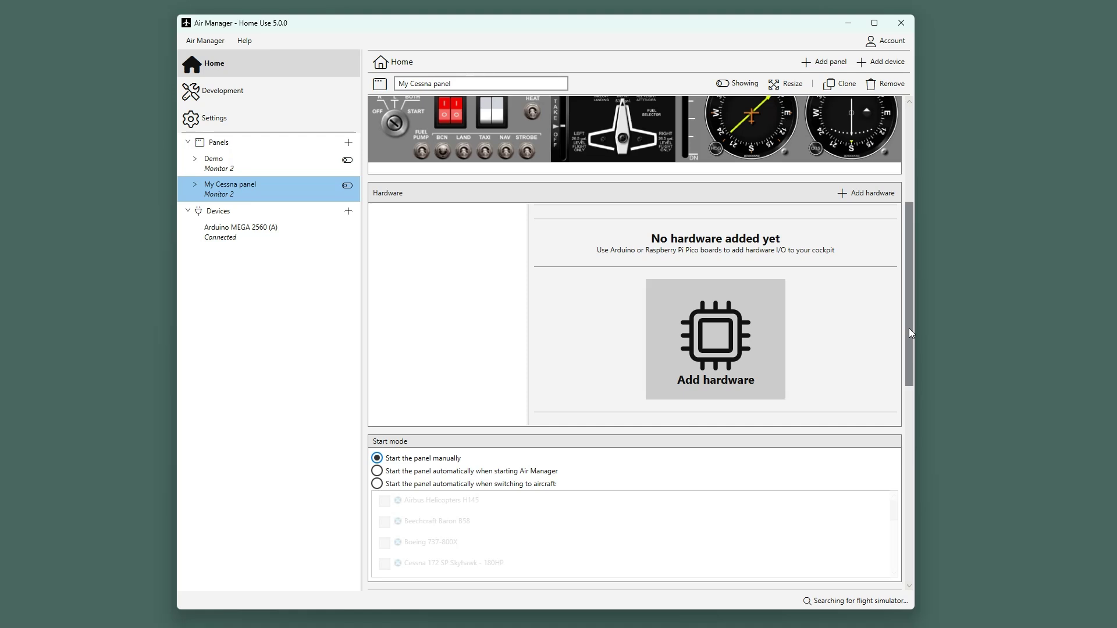
Step: Filter hardware functions for 'altimeter' and add the Generic - Altimeter dial to the panel
{"action": "left_click", "coordinate": [748, 335]}
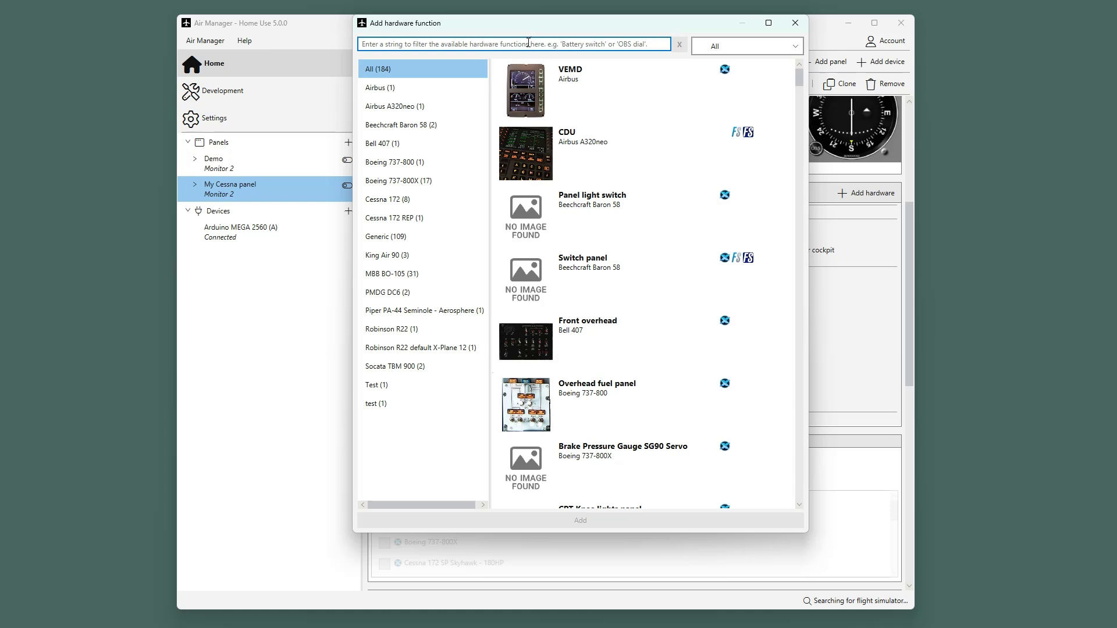
{"action": "type", "text": "altimeter"}
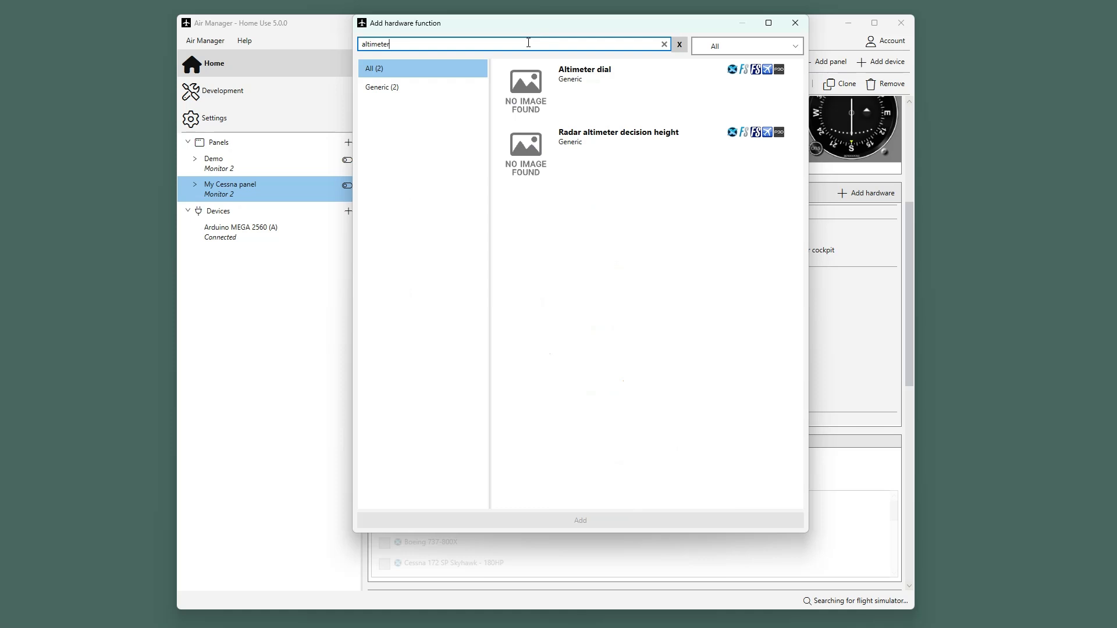
{"action": "left_click", "coordinate": [587, 82]}
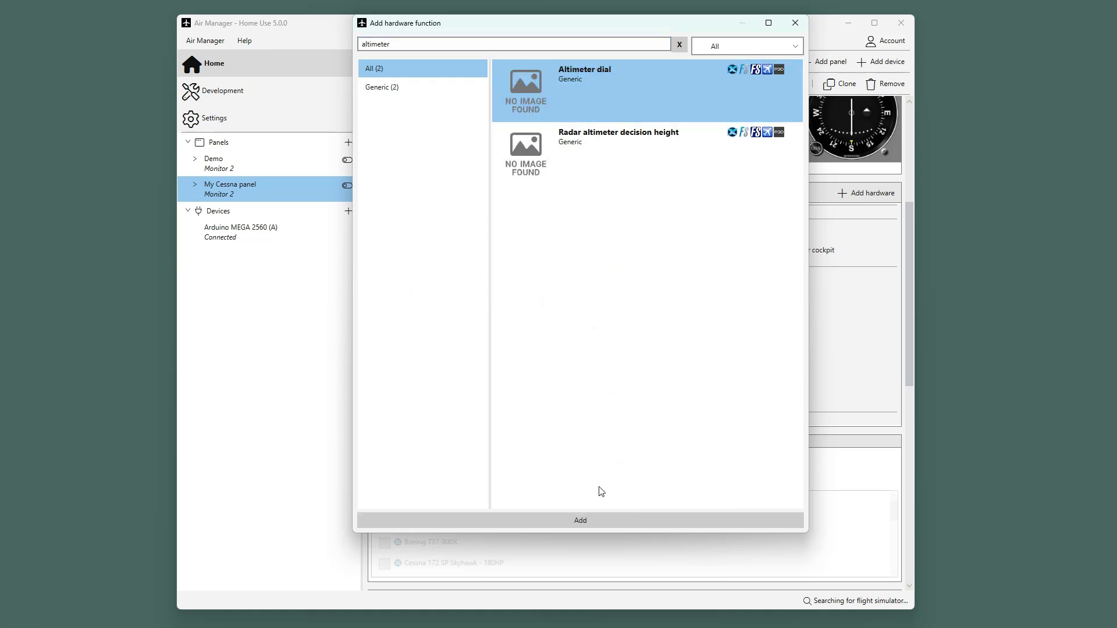
{"action": "left_click", "coordinate": [594, 522]}
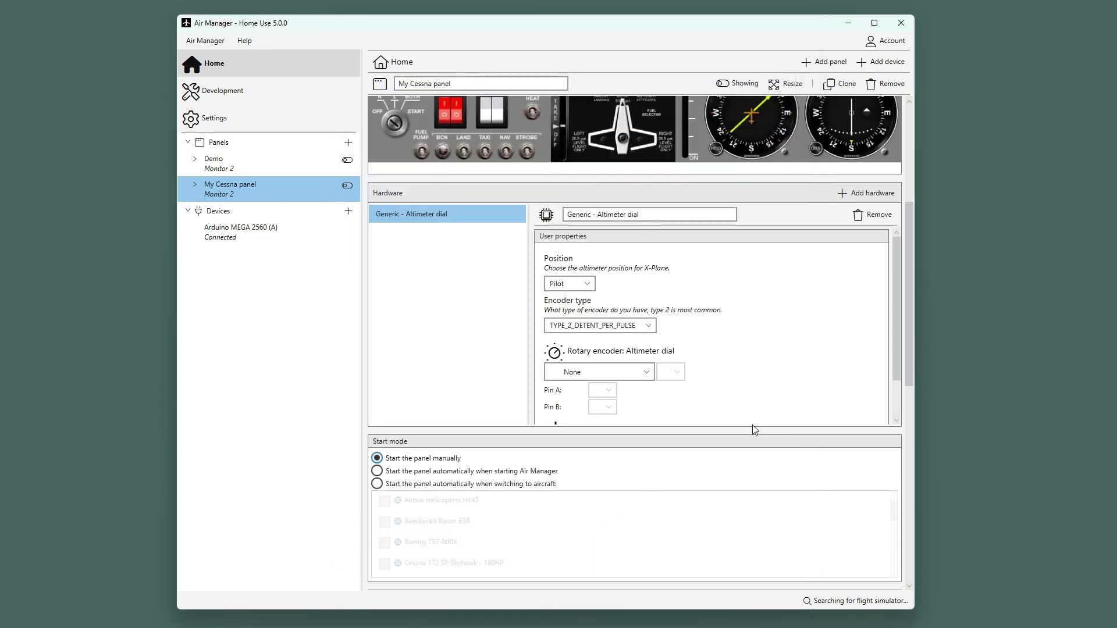
Step: Wire the altimeter encoder to Arduino MEGA 2560 channel A, Pin A to D2 and Pin B to D3
{"action": "left_click_drag", "start_coordinate": [899, 280], "coordinate": [903, 295]}
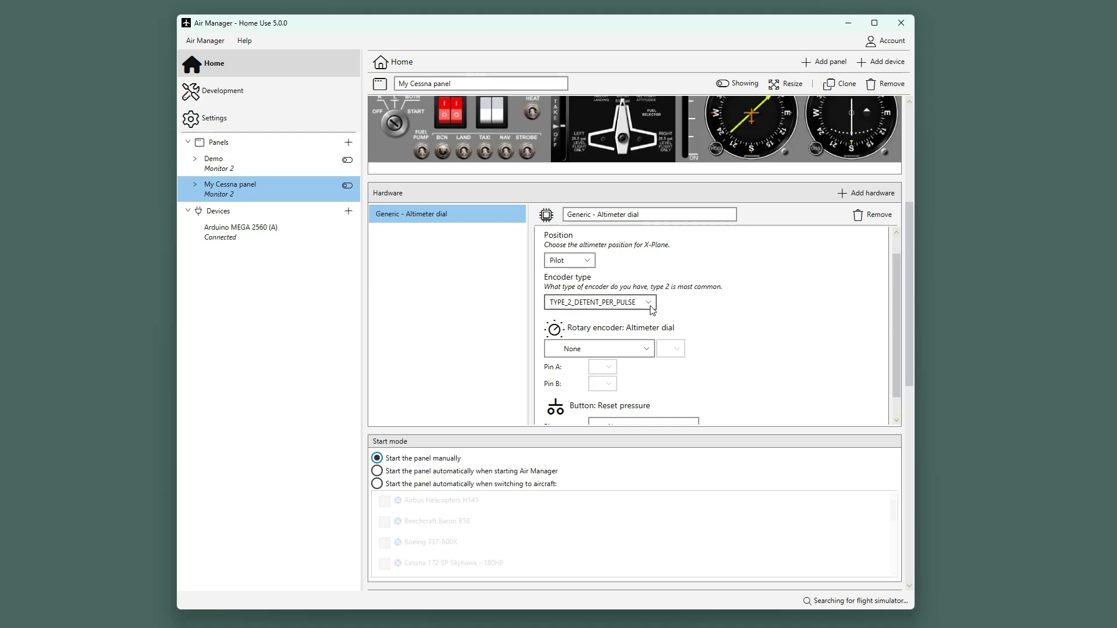
{"action": "left_click_drag", "start_coordinate": [895, 285], "coordinate": [897, 312]}
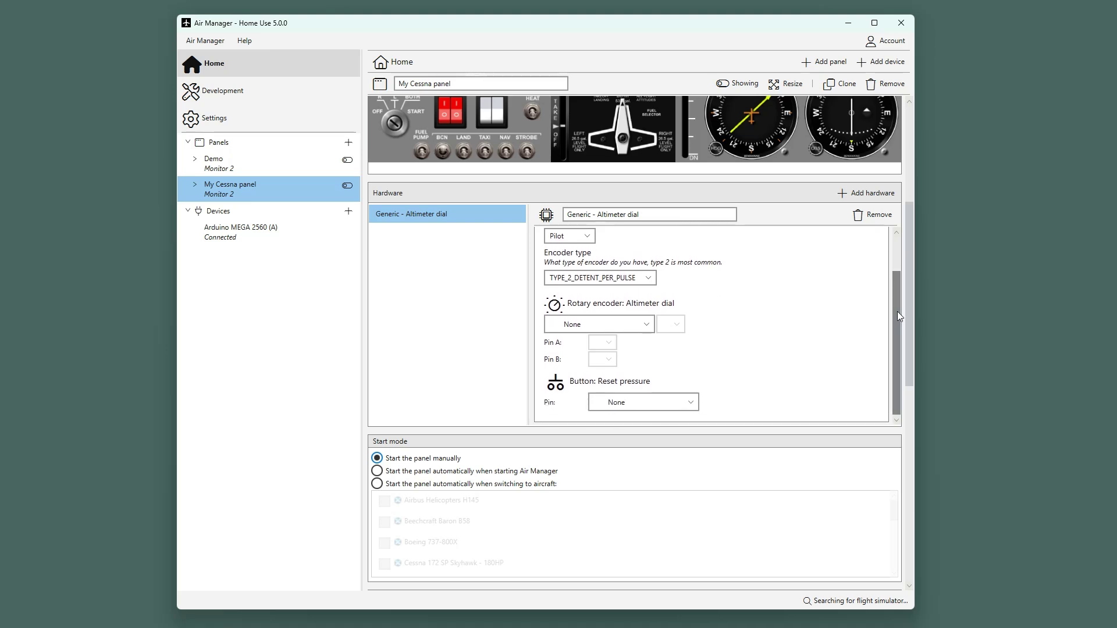
{"action": "left_click", "coordinate": [605, 323]}
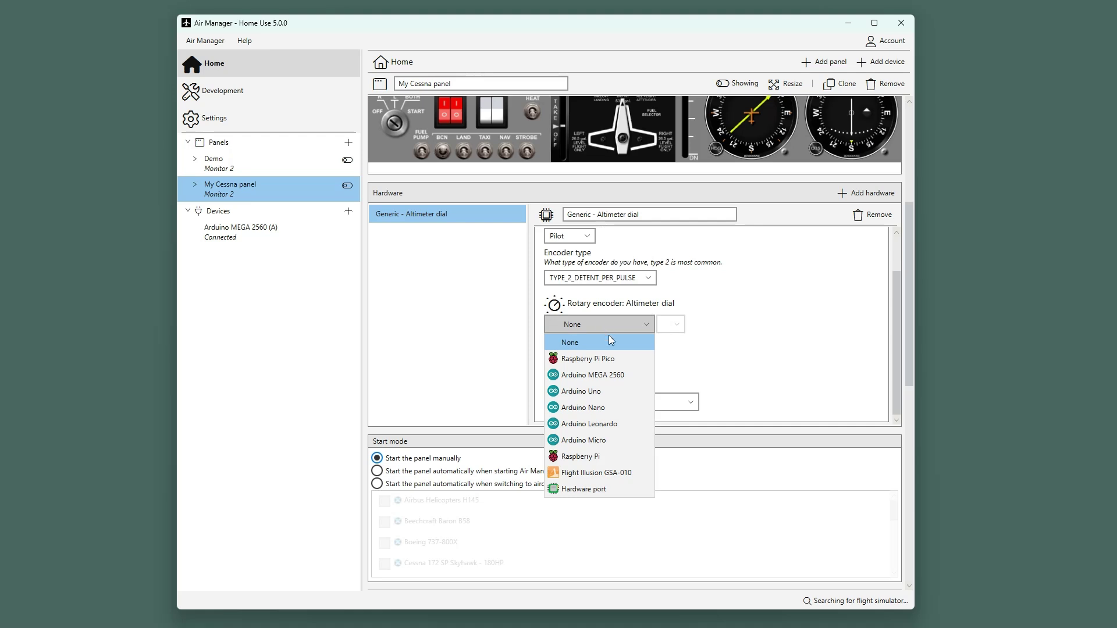
{"action": "left_click", "coordinate": [624, 375]}
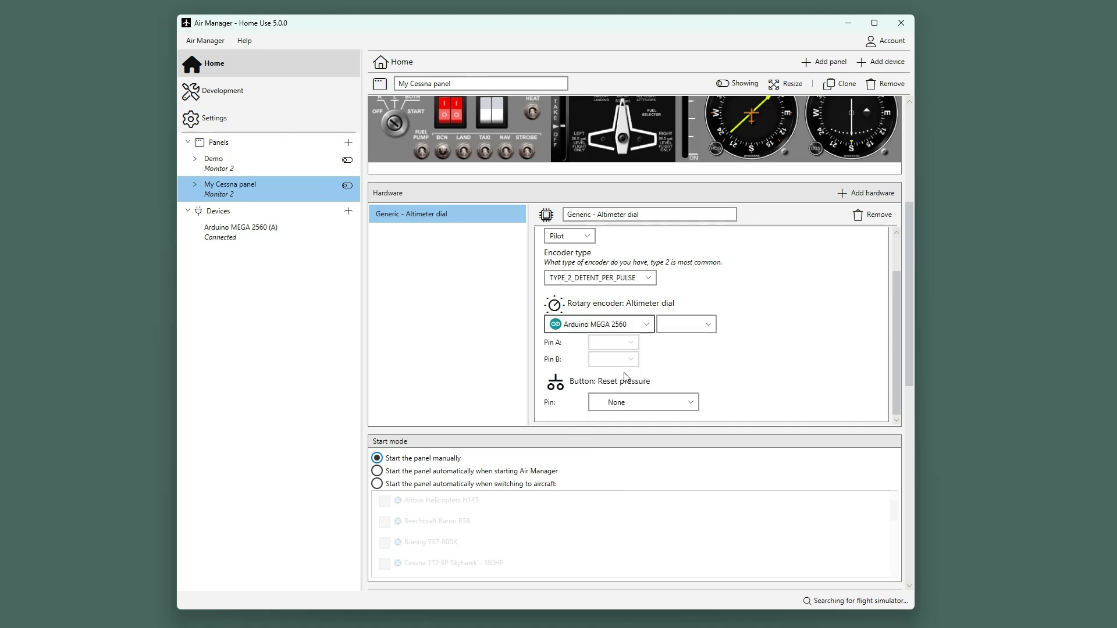
{"action": "left_click", "coordinate": [681, 326]}
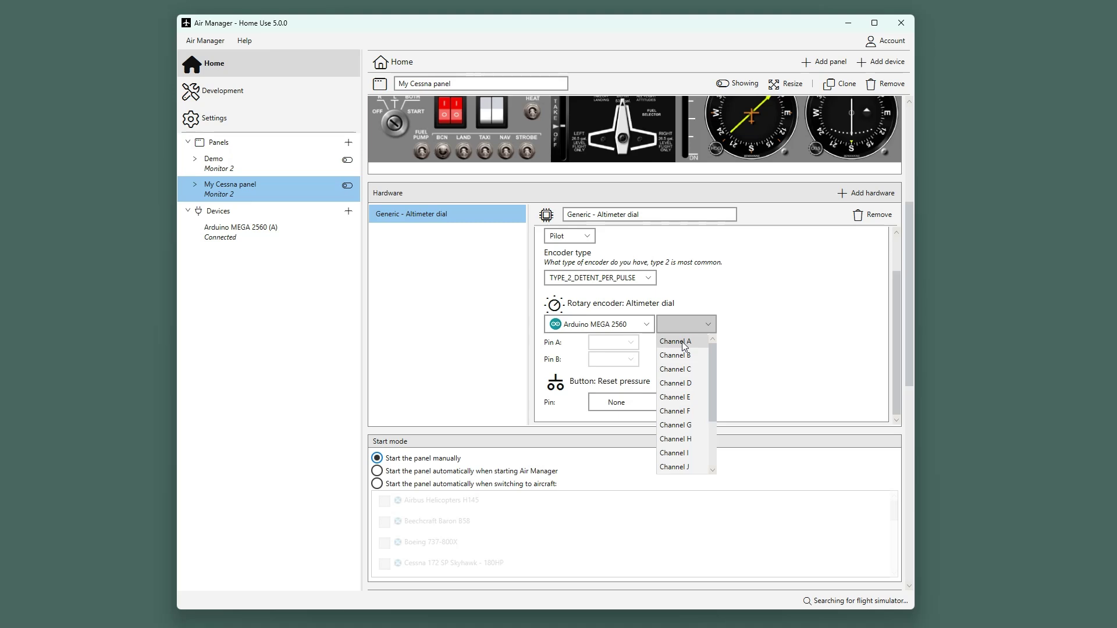
{"action": "left_click", "coordinate": [684, 343]}
{"action": "left_click", "coordinate": [617, 343]}
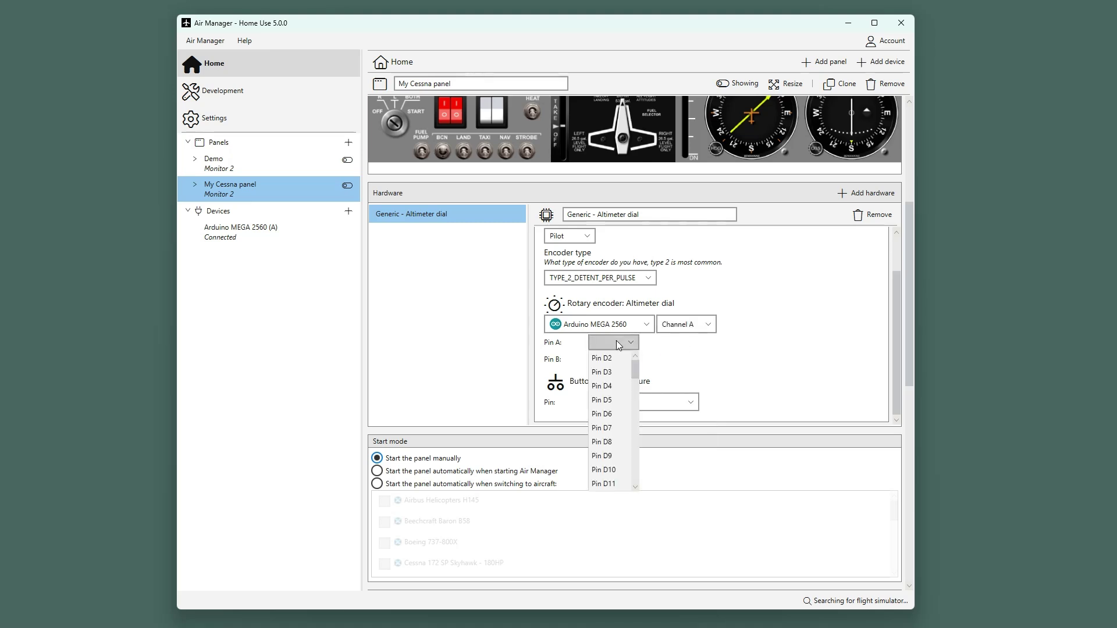
{"action": "left_click", "coordinate": [616, 360]}
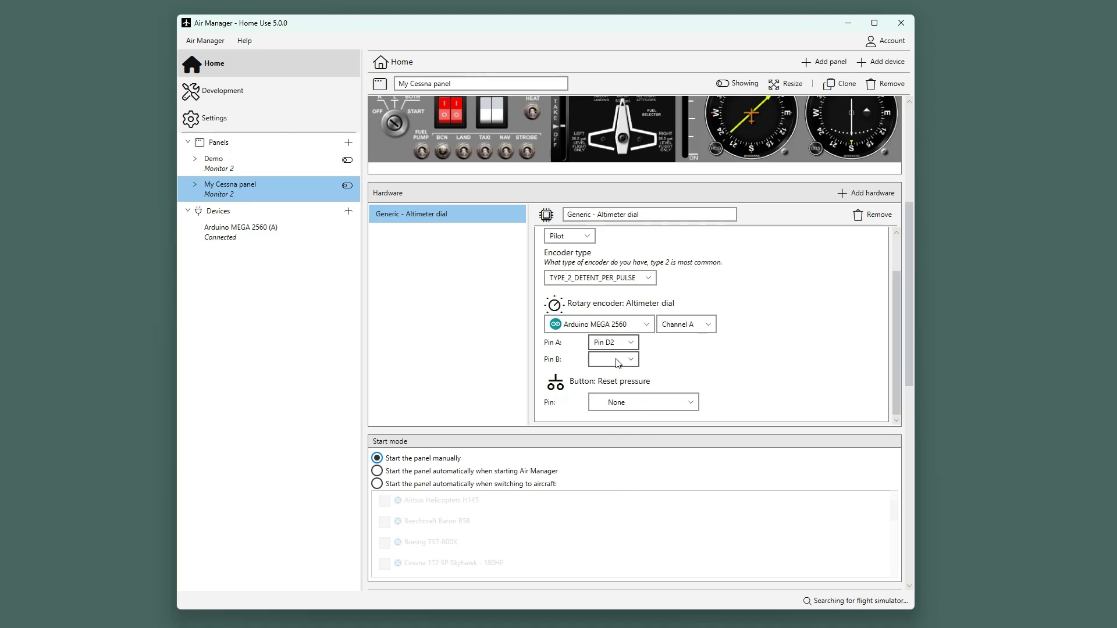
{"action": "left_click", "coordinate": [618, 360]}
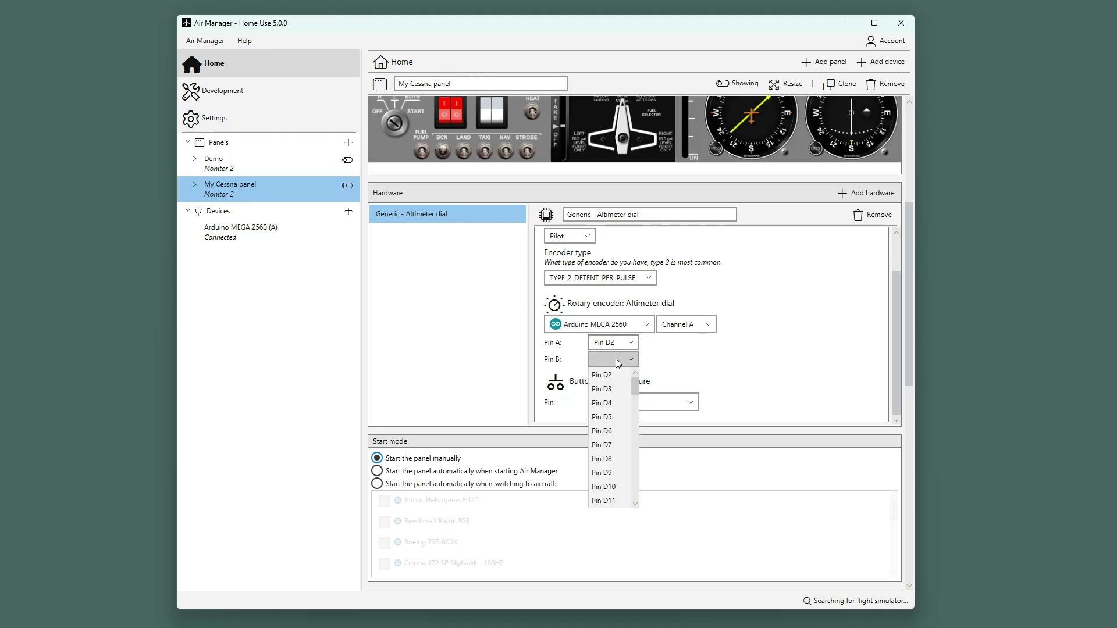
{"action": "left_click", "coordinate": [614, 391]}
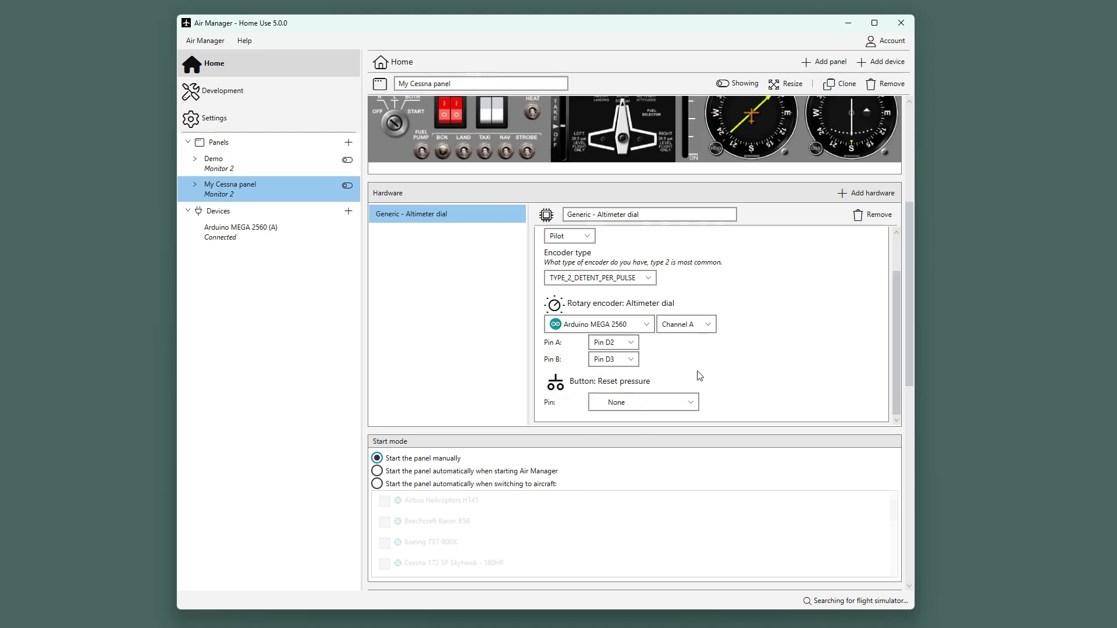
Step: Connect the Reset pressure button to Arduino MEGA 2560 channel A, pin D4
{"action": "left_click", "coordinate": [678, 399]}
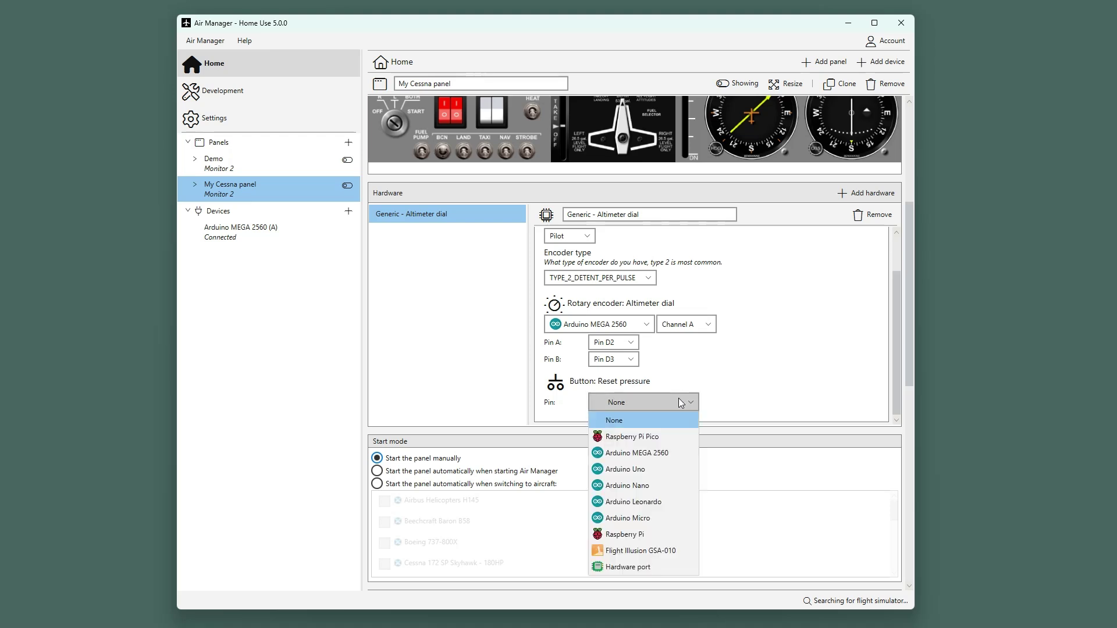
{"action": "left_click", "coordinate": [654, 454]}
{"action": "left_click", "coordinate": [716, 403]}
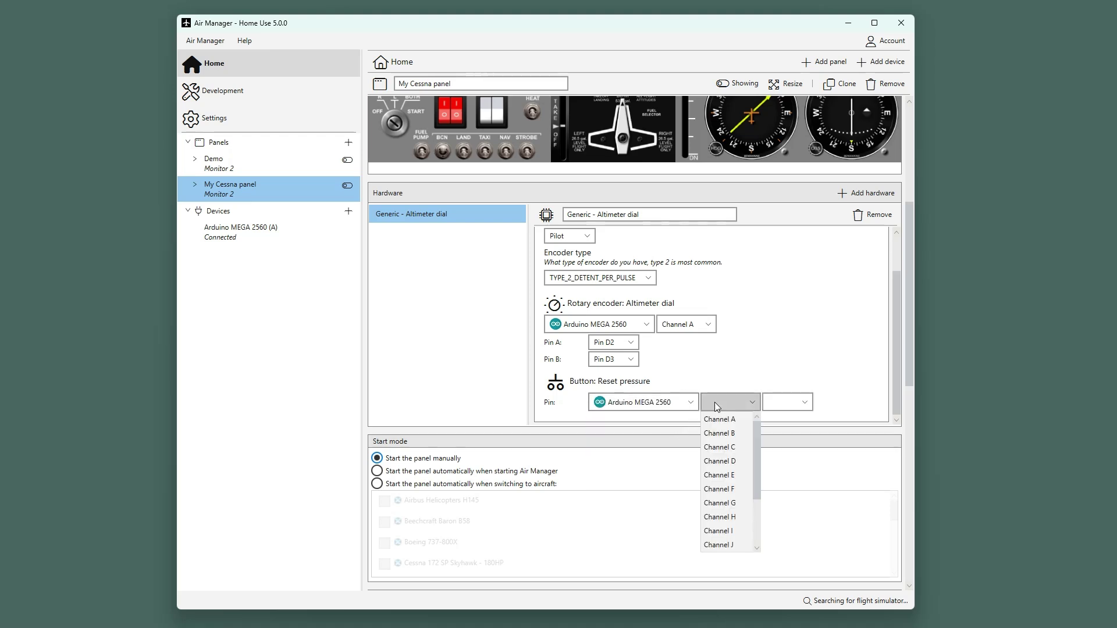
{"action": "left_click", "coordinate": [722, 420]}
{"action": "left_click", "coordinate": [782, 405]}
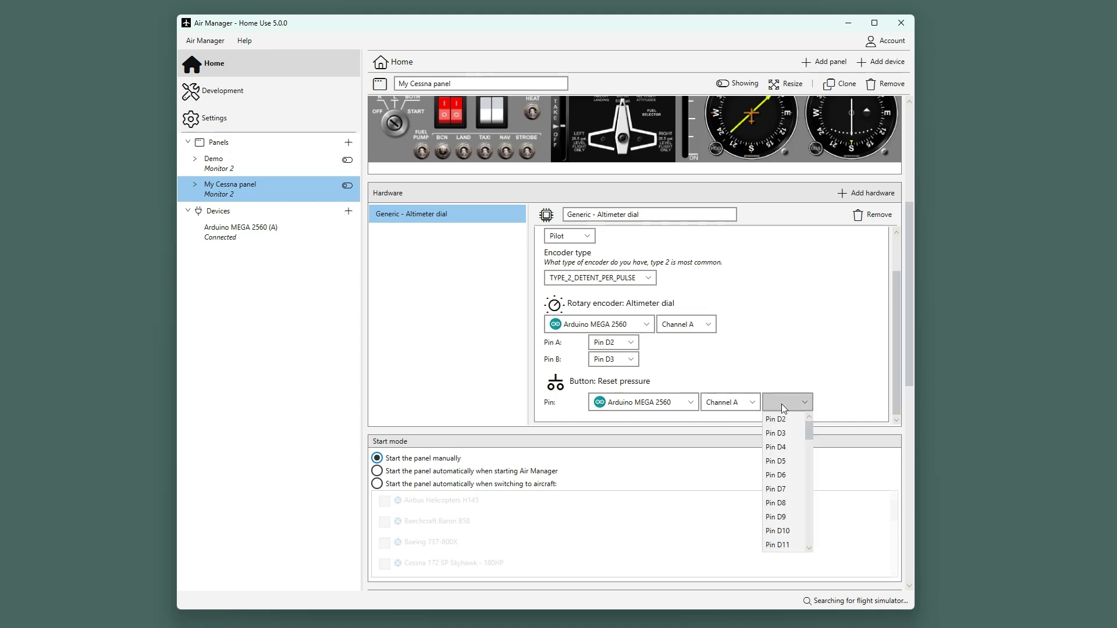
{"action": "left_click", "coordinate": [794, 447]}
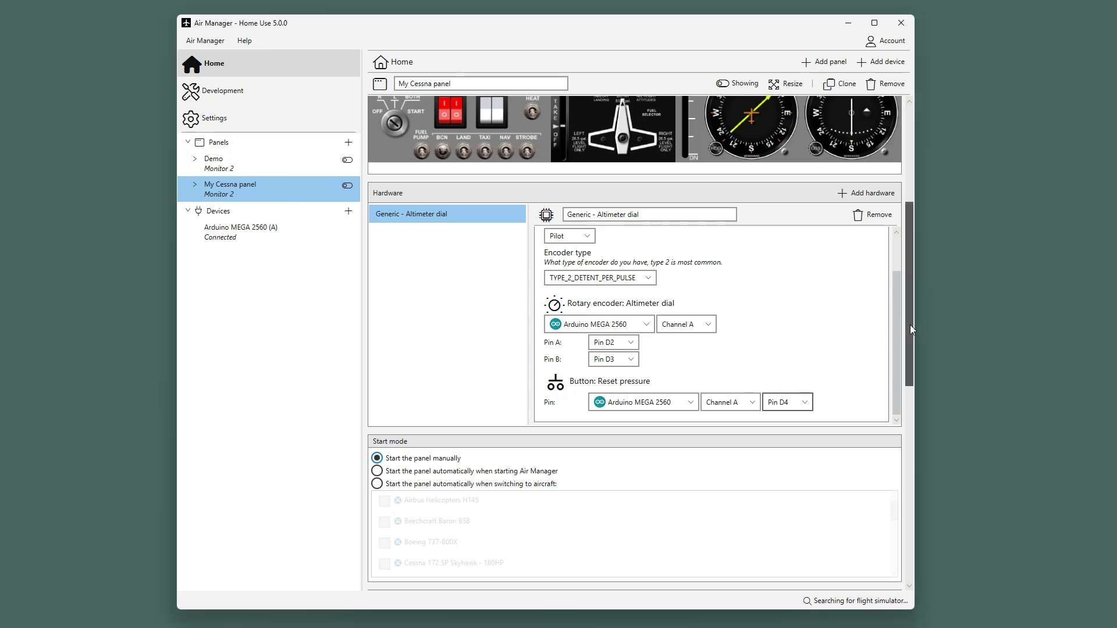
Step: Open the configuration of the OAT and Time clock instrument
{"action": "left_click_drag", "start_coordinate": [909, 325], "coordinate": [906, 229]}
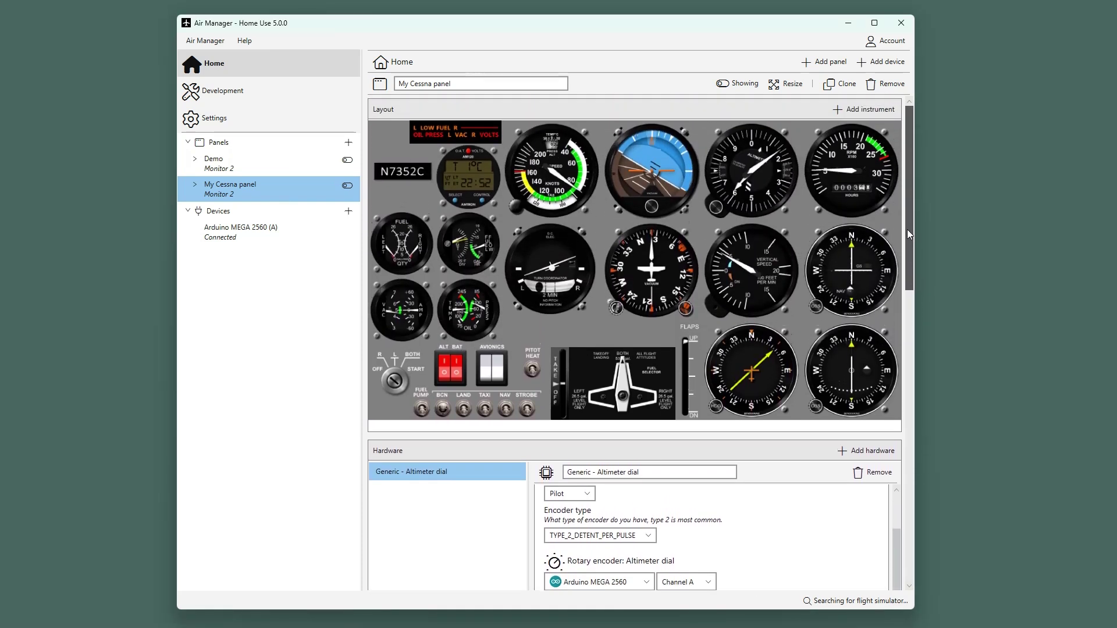
{"action": "left_click", "coordinate": [683, 203]}
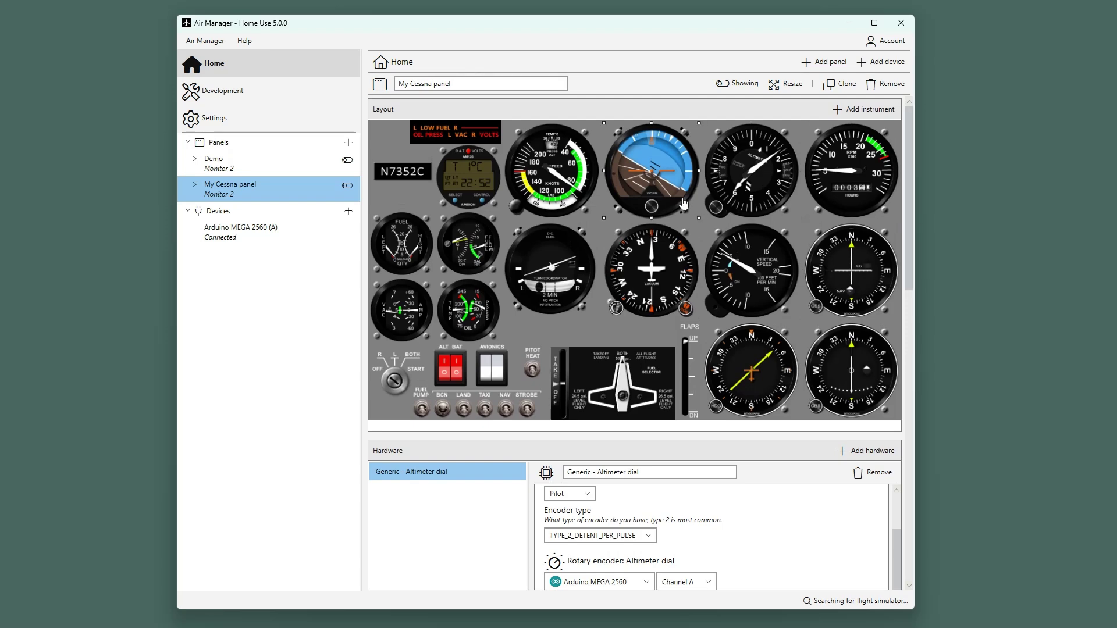
{"action": "right_click", "coordinate": [472, 182]}
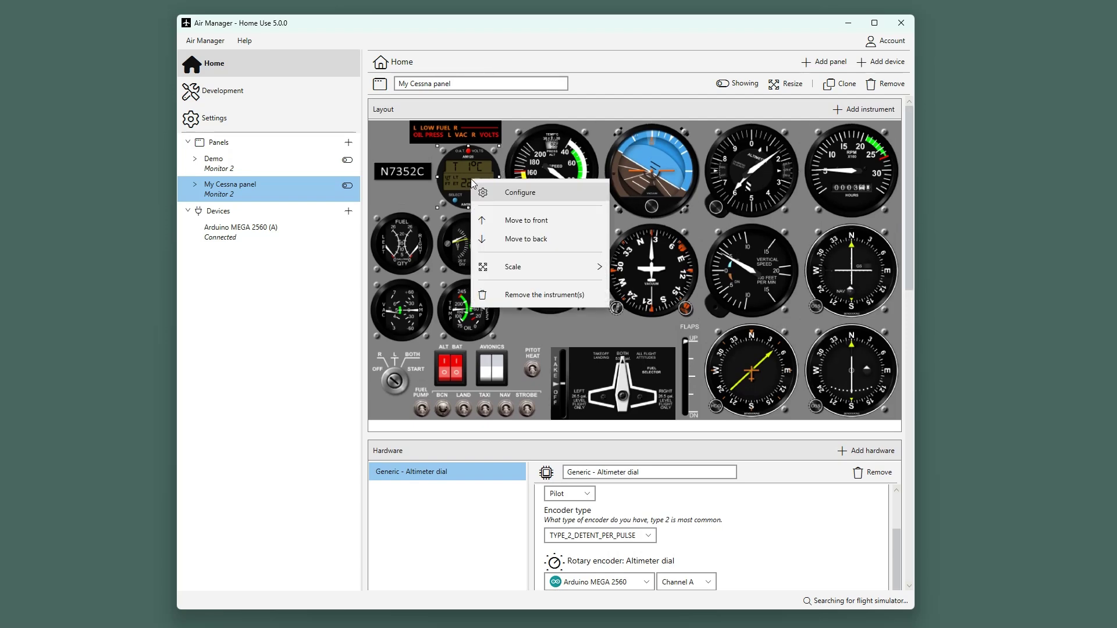
{"action": "left_click", "coordinate": [514, 192]}
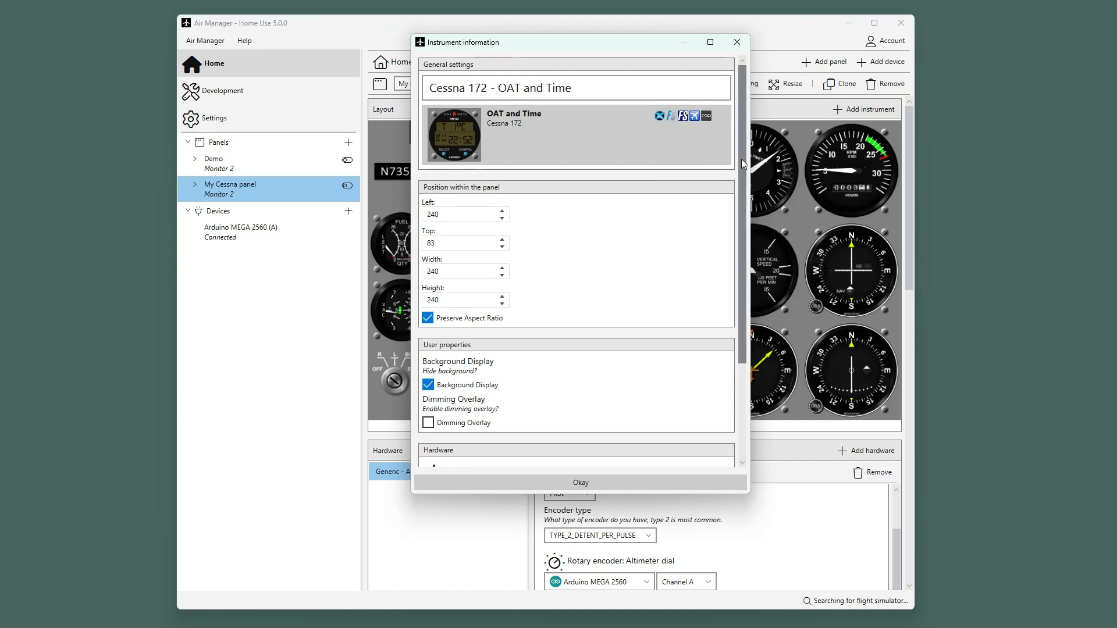
{"action": "left_click_drag", "start_coordinate": [741, 159], "coordinate": [742, 260]}
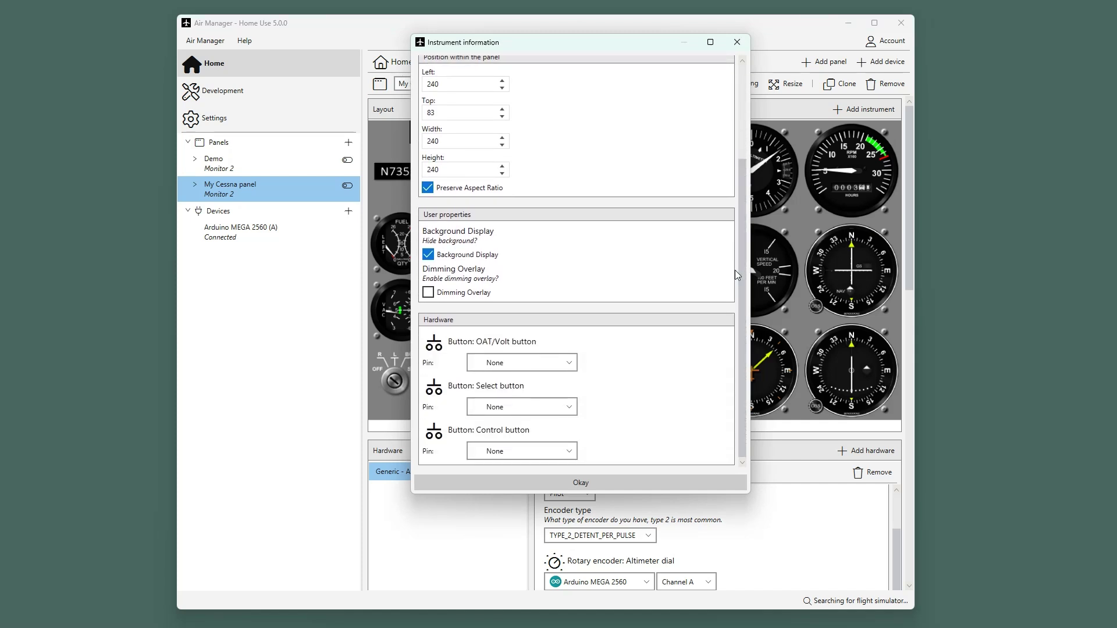
Step: Map the clock's OAT/Volt button to Arduino MEGA 2560 channel A, pin D5
{"action": "left_click", "coordinate": [556, 365]}
{"action": "left_click", "coordinate": [536, 412]}
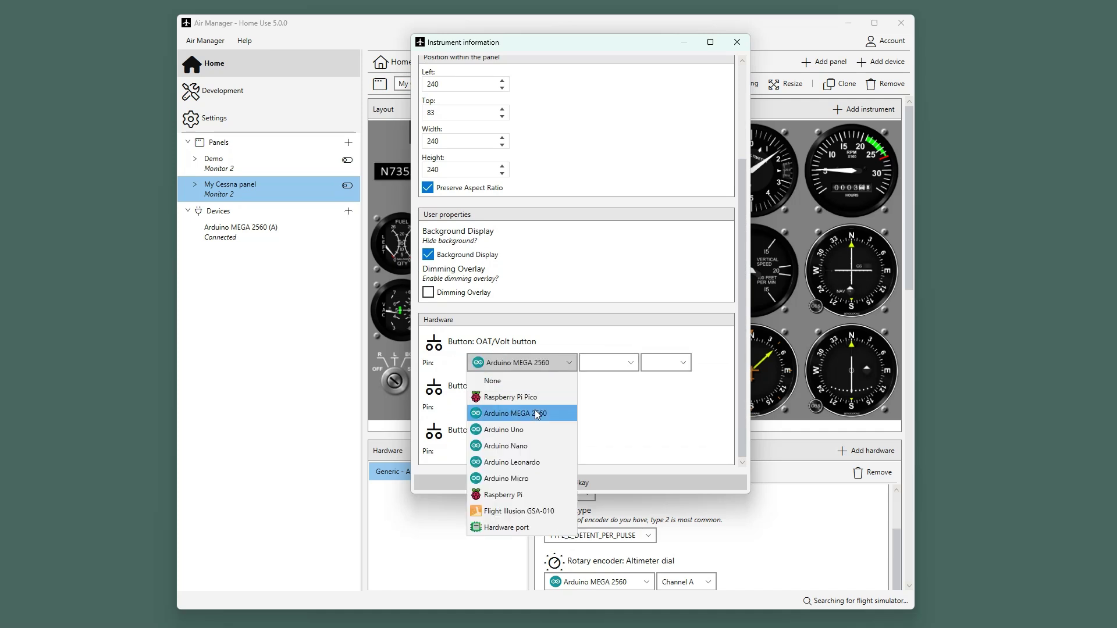
{"action": "left_click", "coordinate": [598, 364]}
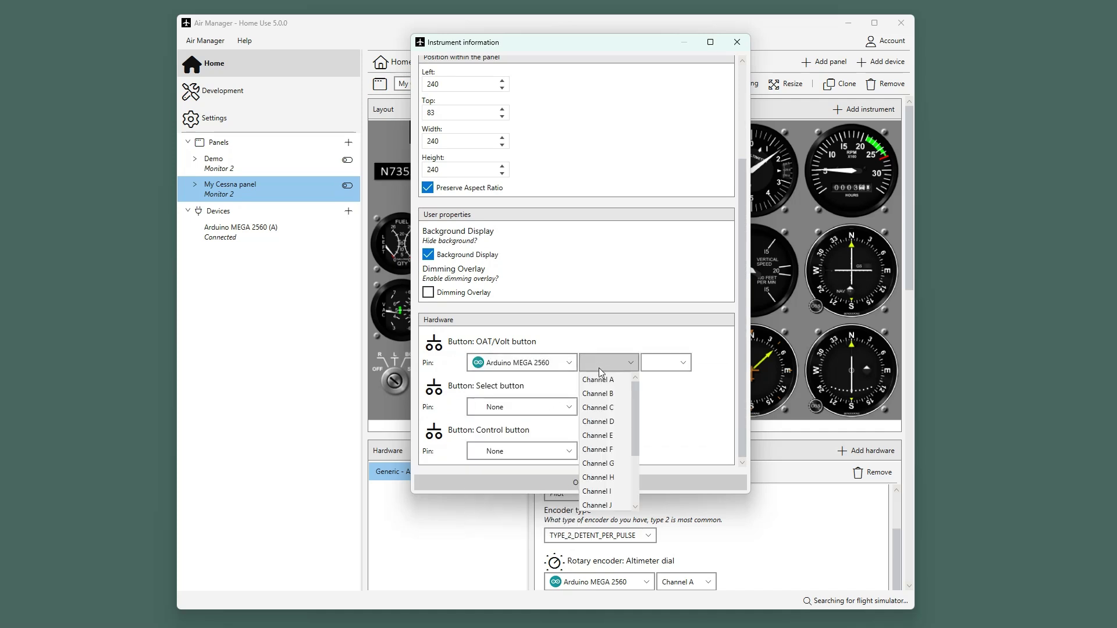
{"action": "left_click", "coordinate": [652, 367]}
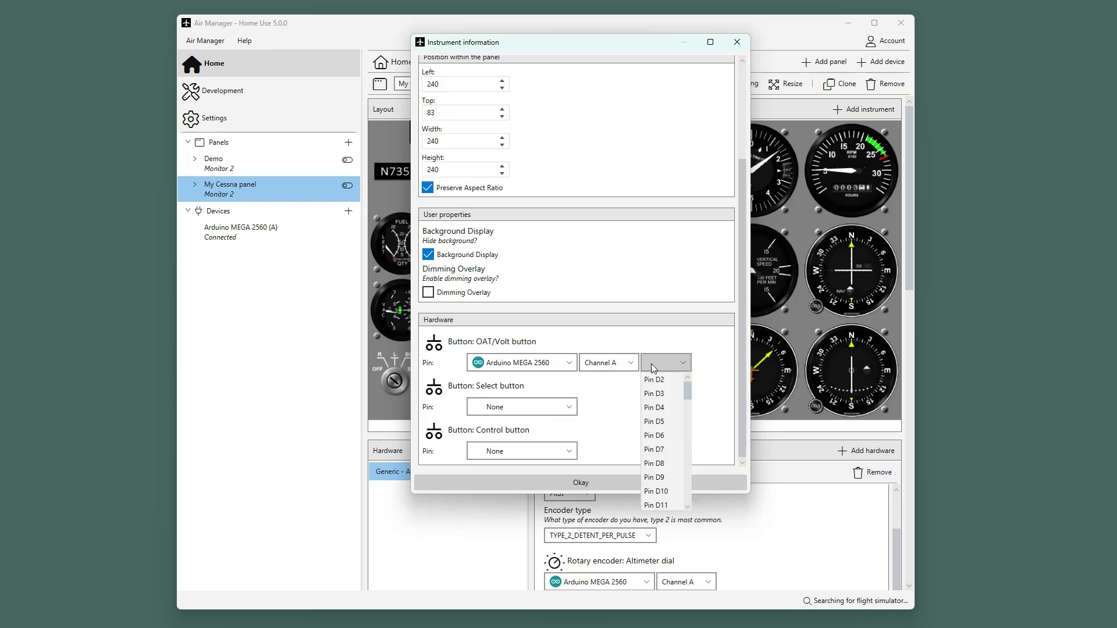
{"action": "left_click", "coordinate": [654, 421]}
Step: Map the Select button to pin D6 and Control to pin D7 on channel A, then save
{"action": "left_click", "coordinate": [522, 407]}
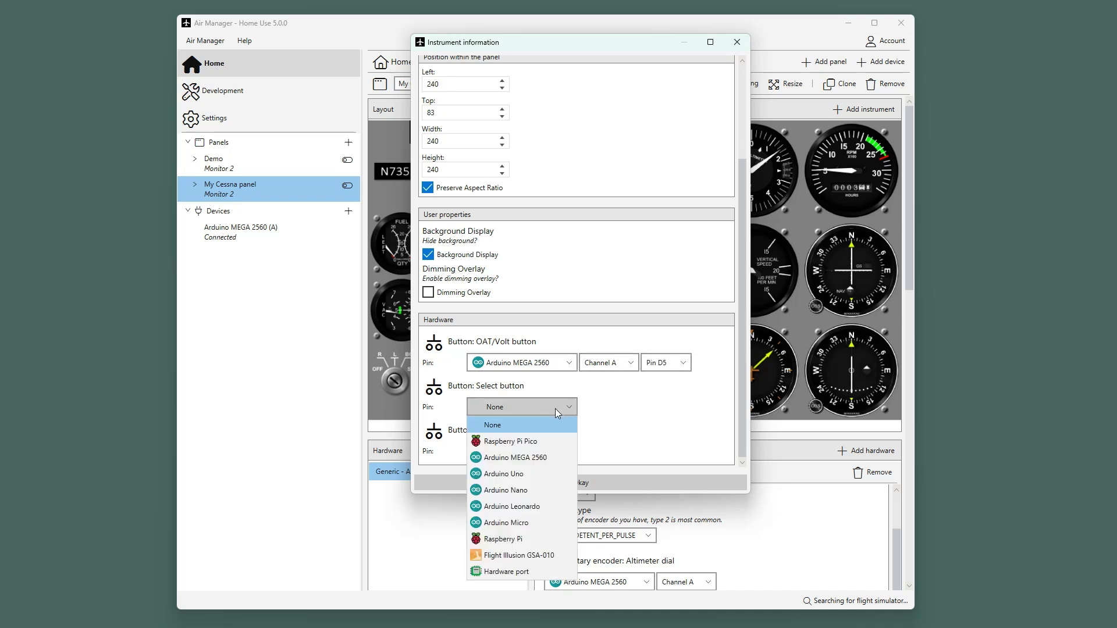
{"action": "left_click", "coordinate": [518, 439]}
{"action": "left_click", "coordinate": [602, 424]}
{"action": "left_click", "coordinate": [668, 478]}
{"action": "left_click", "coordinate": [522, 451]}
{"action": "left_click", "coordinate": [489, 496]}
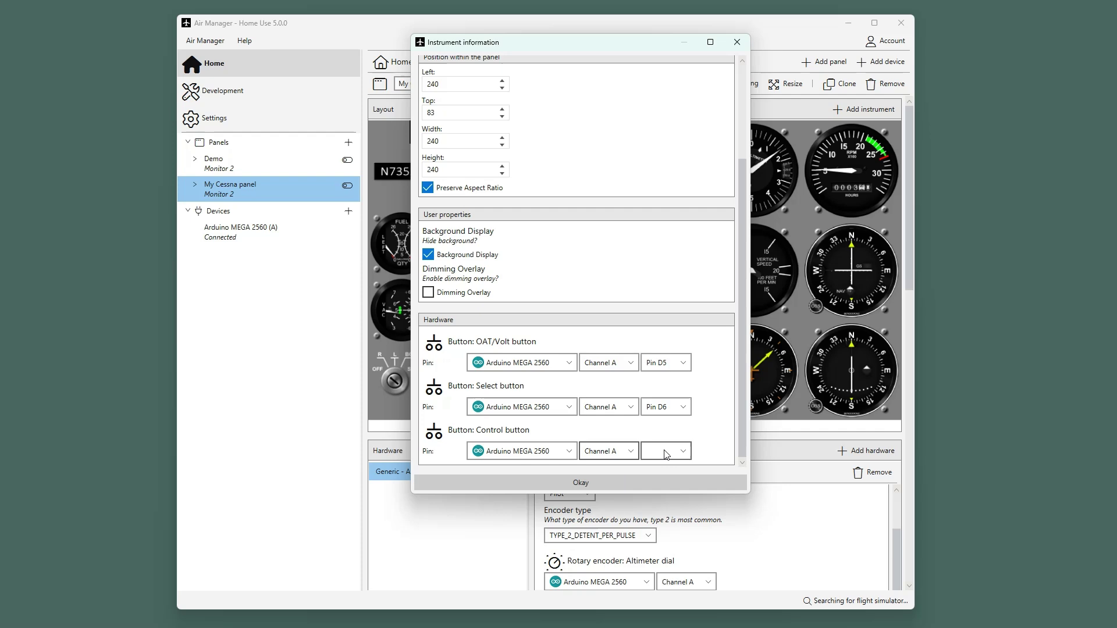
{"action": "left_click", "coordinate": [667, 451]}
{"action": "left_click", "coordinate": [654, 537]}
{"action": "left_click", "coordinate": [636, 484]}
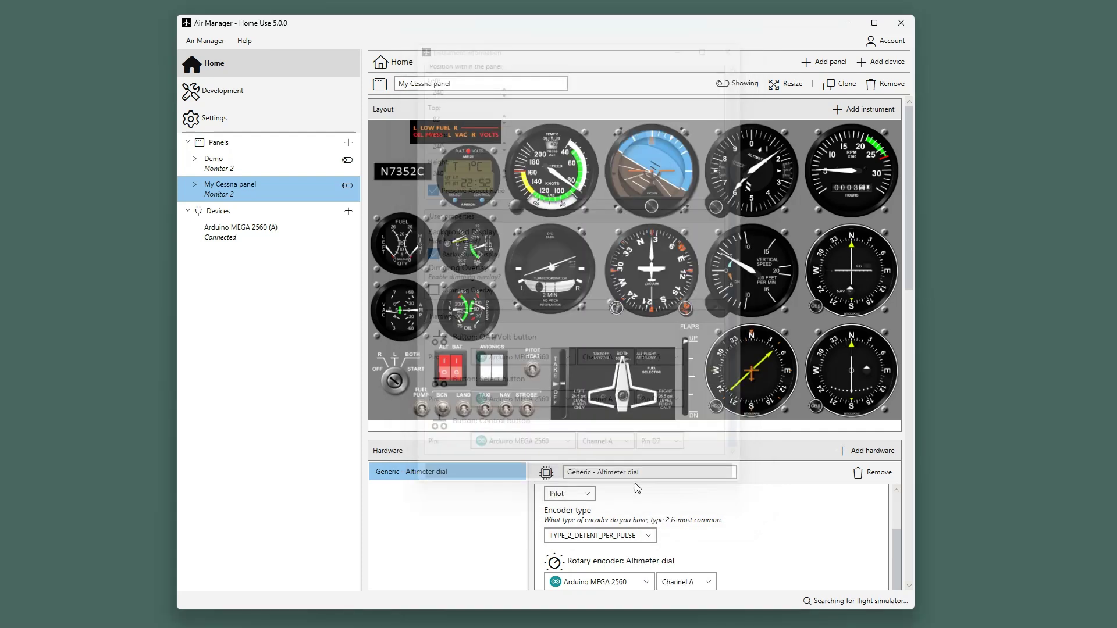